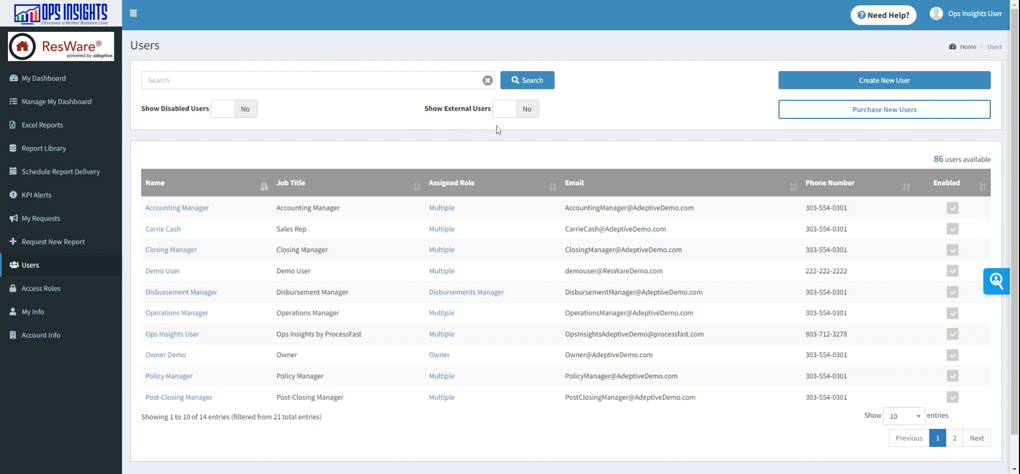
# Turn on the display of external users in the Users list.
pyautogui.moveTo(424, 110); pyautogui.dragTo(490, 114)
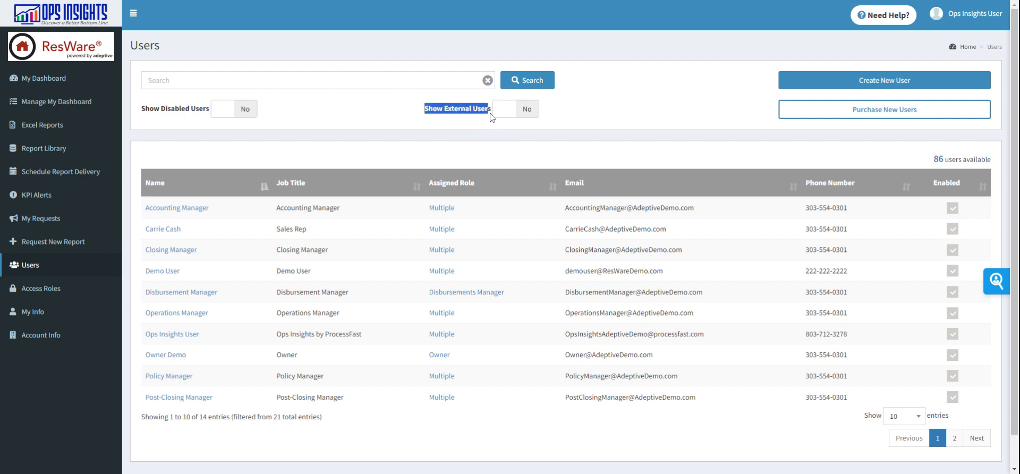
pyautogui.click(512, 143)
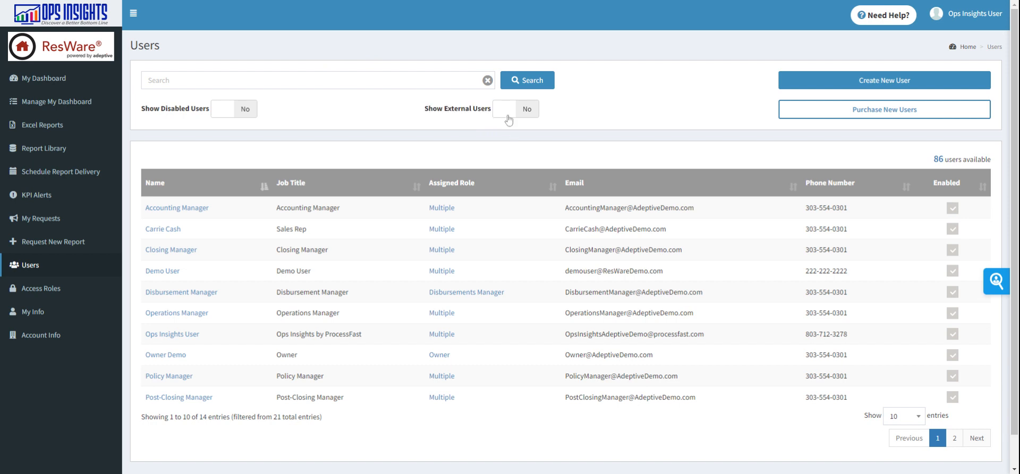
pyautogui.click(508, 118)
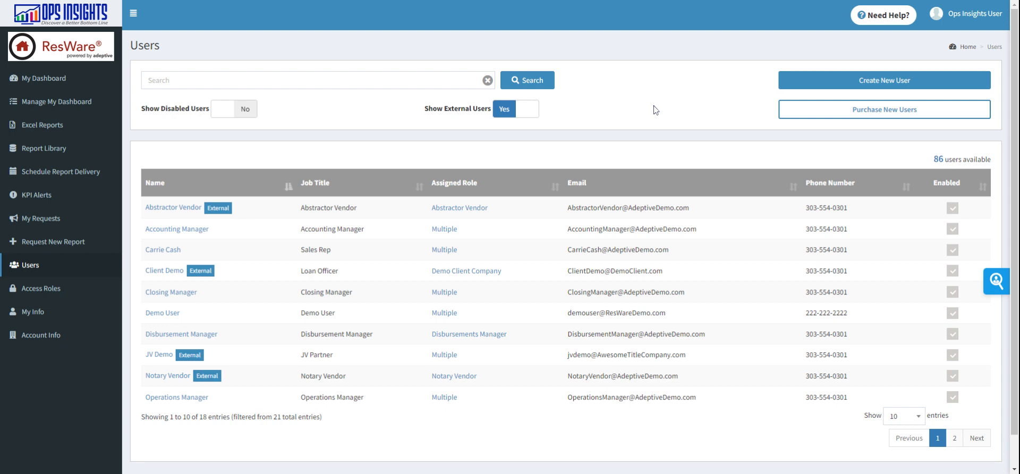
# Start creating a new user and set the user type to External.
pyautogui.click(917, 89)
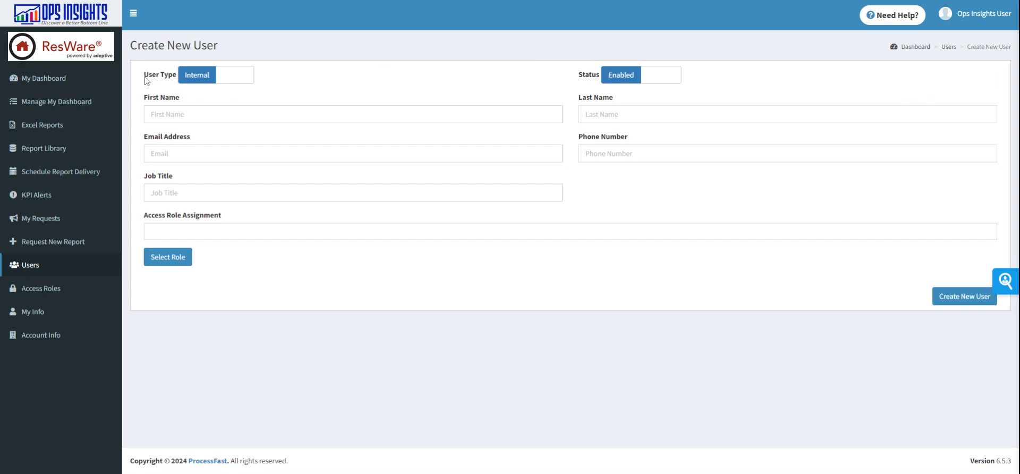
pyautogui.moveTo(144, 76); pyautogui.dragTo(179, 81)
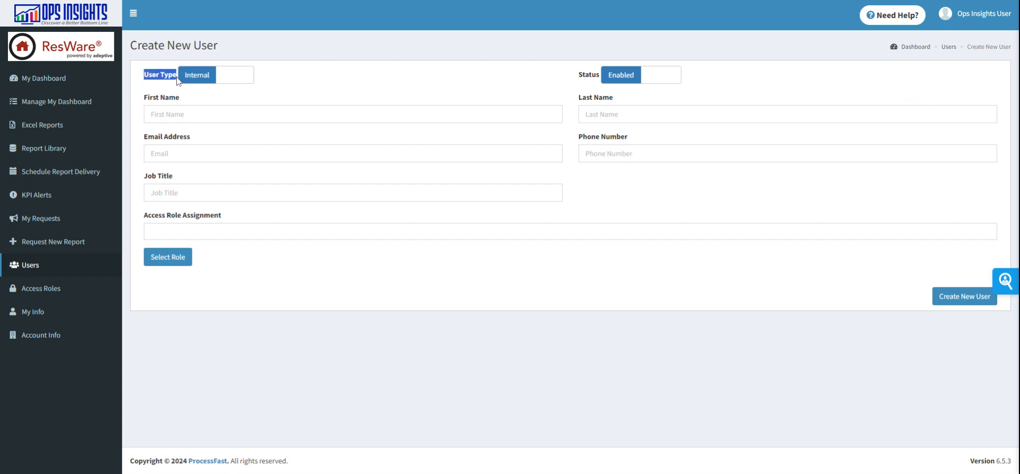
pyautogui.click(286, 61)
pyautogui.click(237, 80)
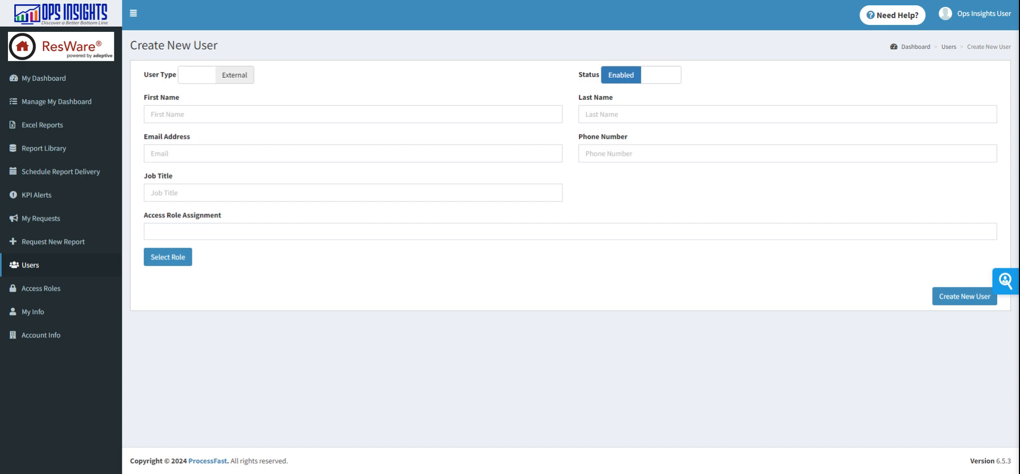
# Enter the new external user's first name, last name and email address.
pyautogui.click(168, 114)
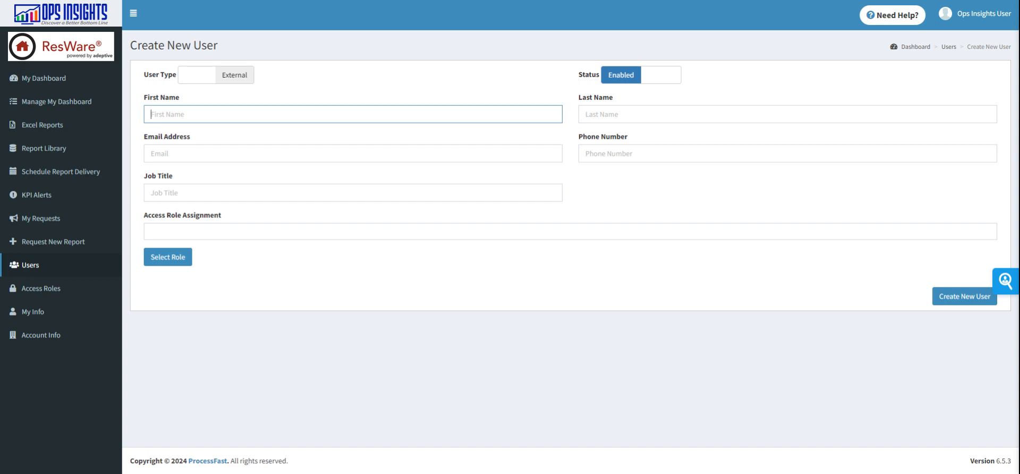
pyautogui.write('Demo')
pyautogui.press('Tab')
pyautogui.write('User')
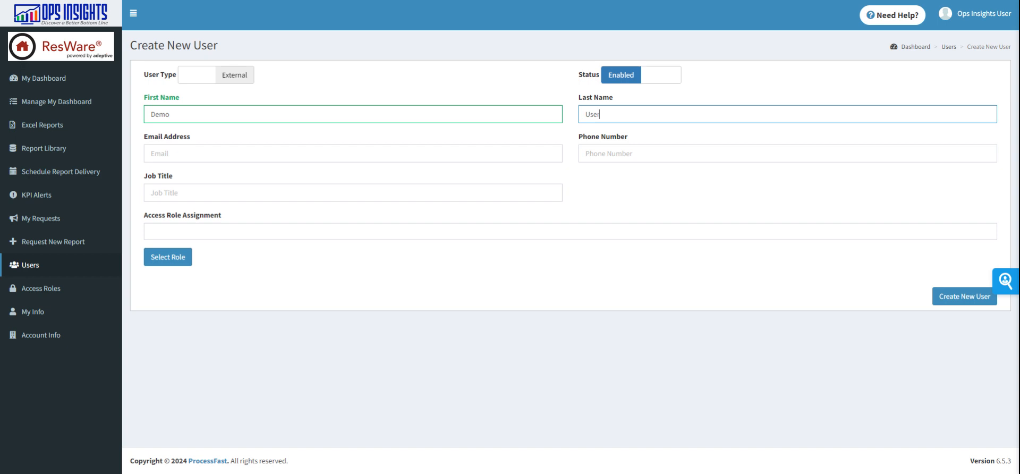
pyautogui.press('Tab')
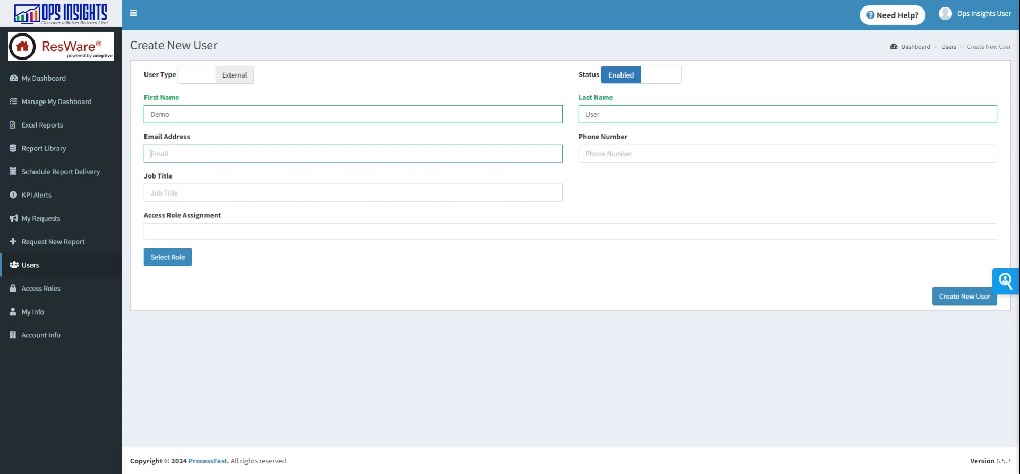
pyautogui.write('Demo@abc.com')
pyautogui.click(470, 135)
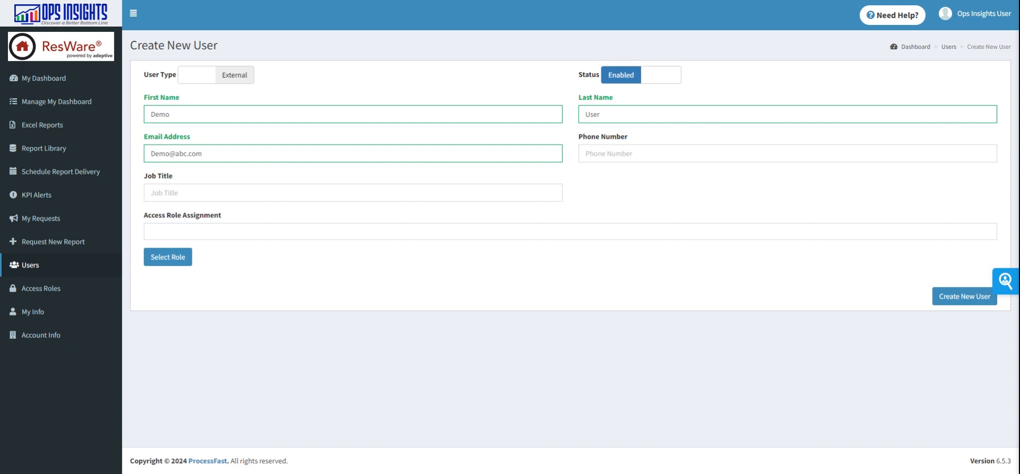
# Replace the domain in the new user's email address with ResWareDemo.com.
pyautogui.moveTo(175, 154); pyautogui.dragTo(202, 154)
pyautogui.write('ResWareDemo.com')
pyautogui.press('Tab')
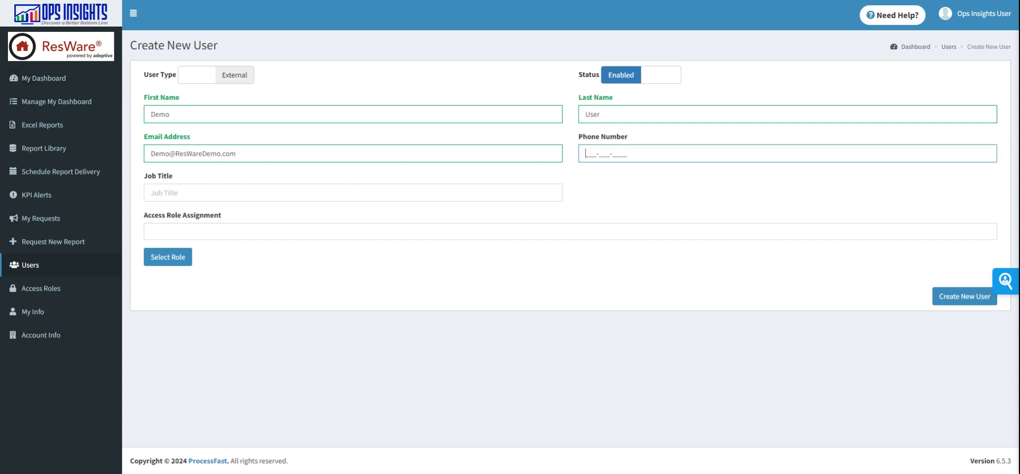
# Enter the new user's phone number and set the job title to Demo.
pyautogui.write('222222222222')
pyautogui.press('Tab')
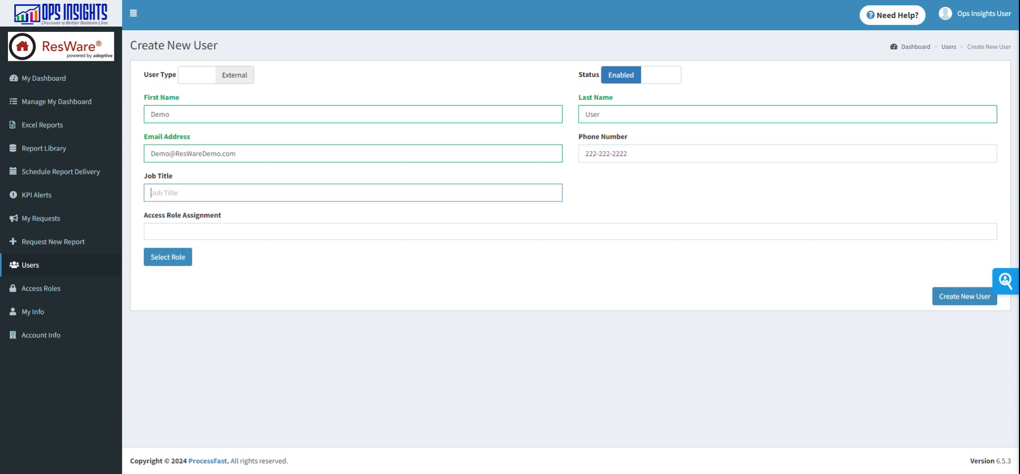
pyautogui.write('Demo')
pyautogui.press('Tab')
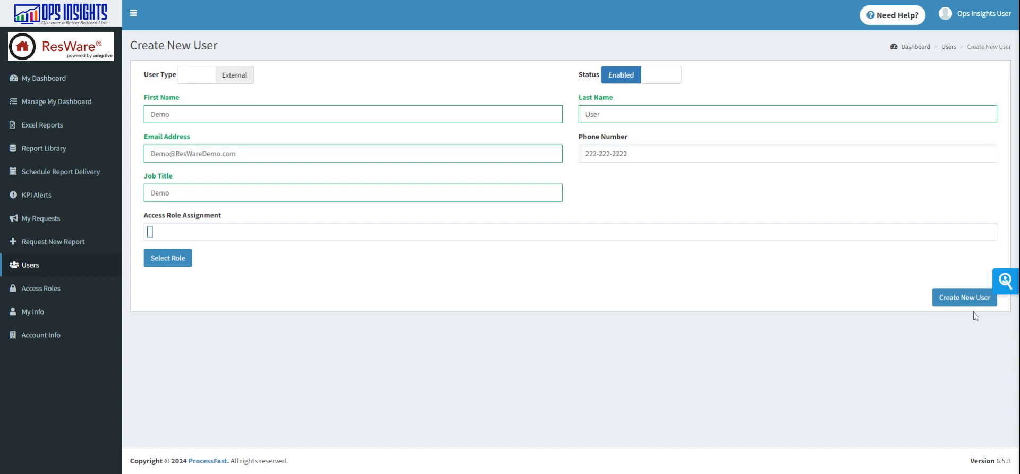
# Try to create the external user with the company's own email domain and dismiss the resulting dialog.
pyautogui.click(964, 296)
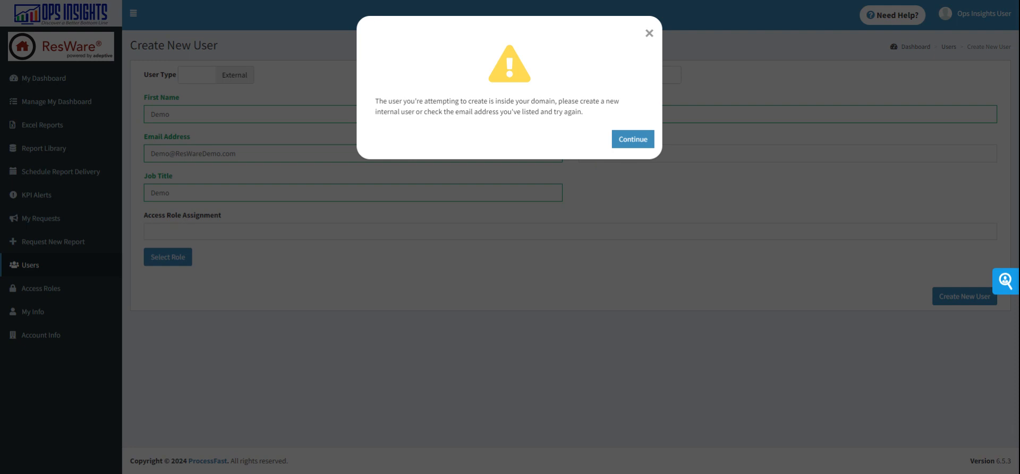
pyautogui.click(649, 33)
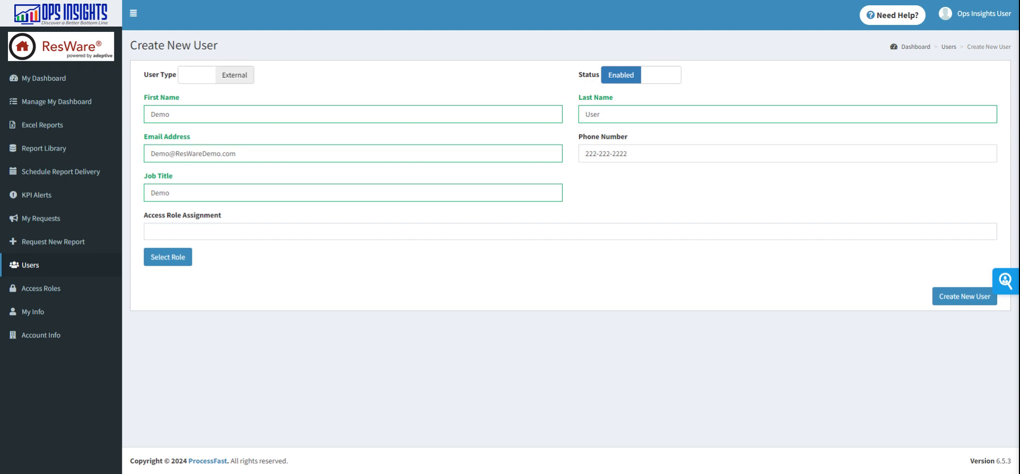
# Change the domain in the new user's email address to ABCTesting.com.
pyautogui.doubleClick(197, 154)
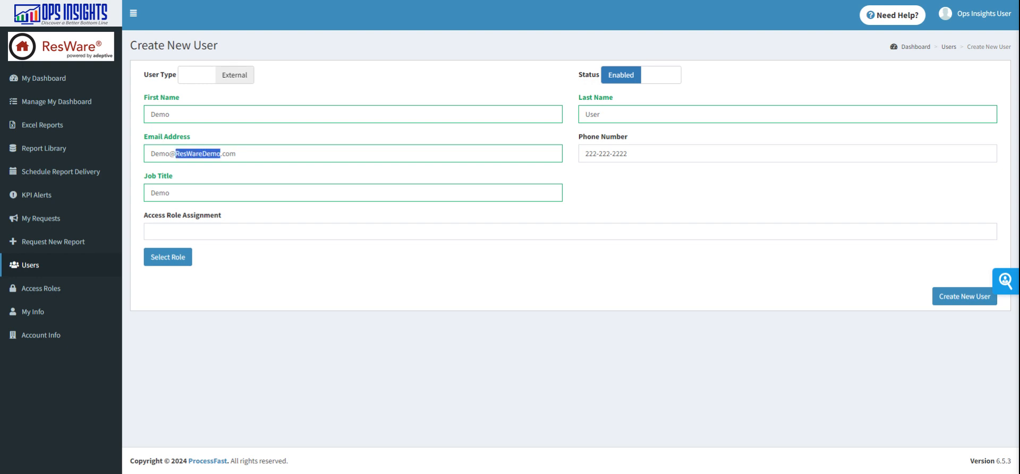
pyautogui.write('ABC')
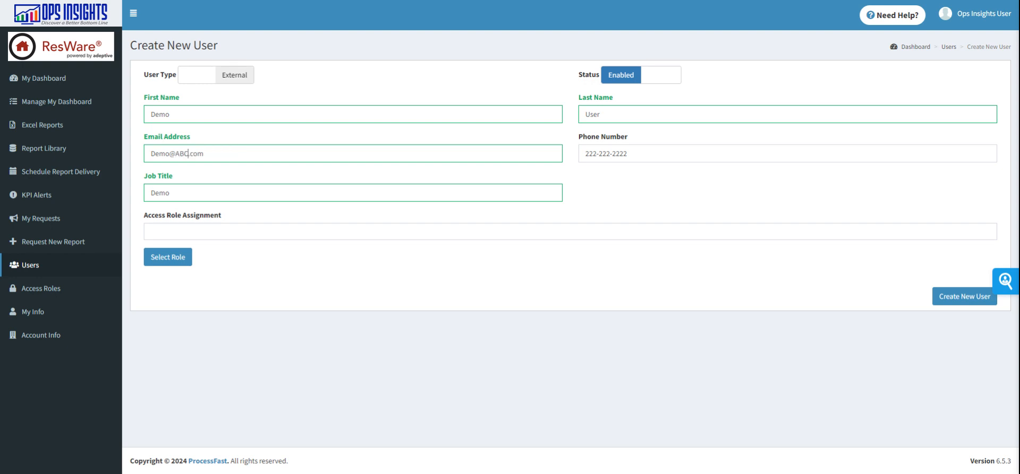
pyautogui.write('Testing')
# Assign the Demo Client Company access role to the new external user.
pyautogui.click(169, 260)
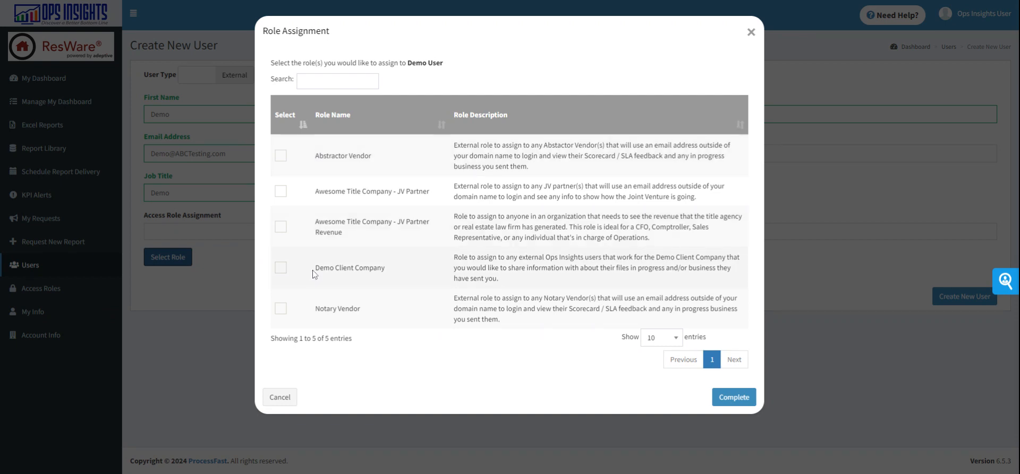
pyautogui.click(281, 267)
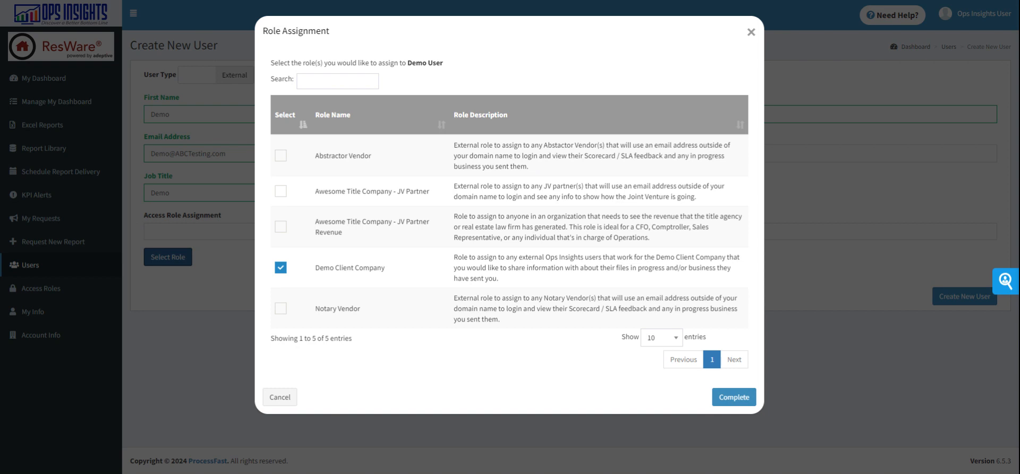
pyautogui.click(734, 398)
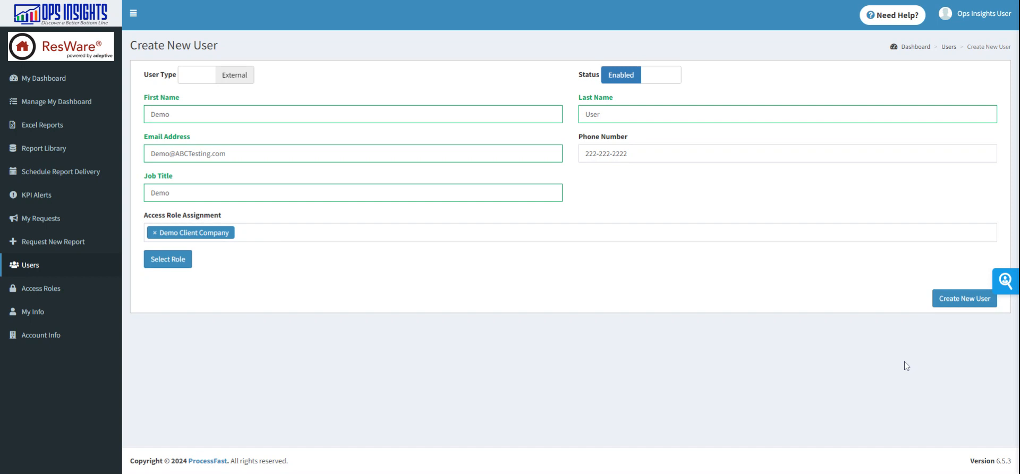
# Create the external user account and return to the Users list.
pyautogui.click(962, 302)
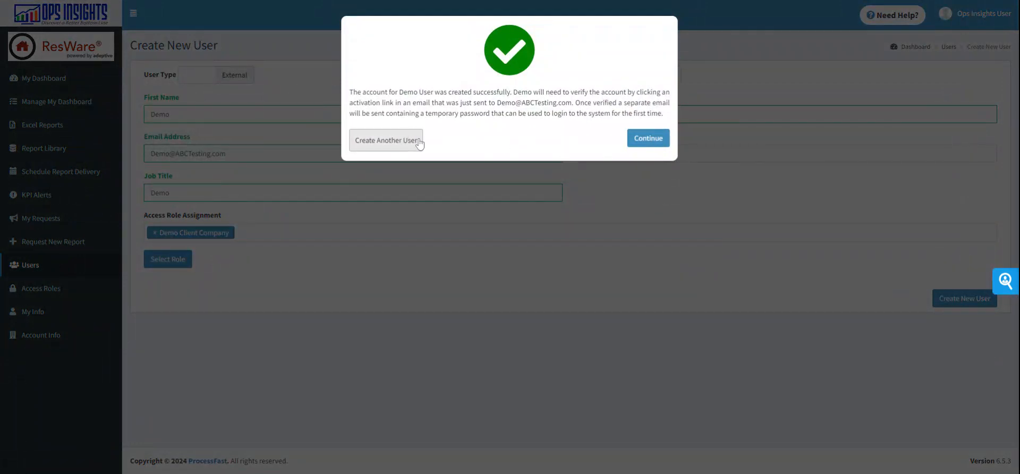
pyautogui.click(649, 139)
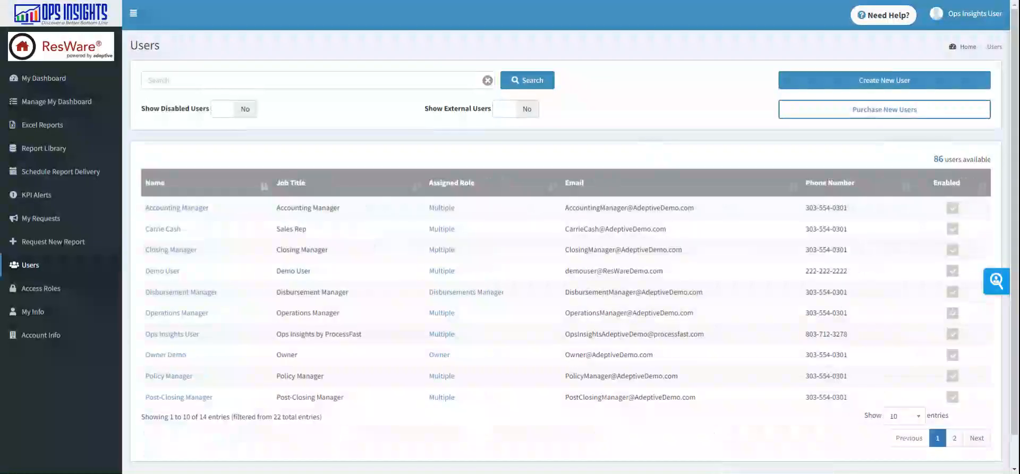
# Show external users in the Users list and check the new user's job title and email address.
pyautogui.click(533, 111)
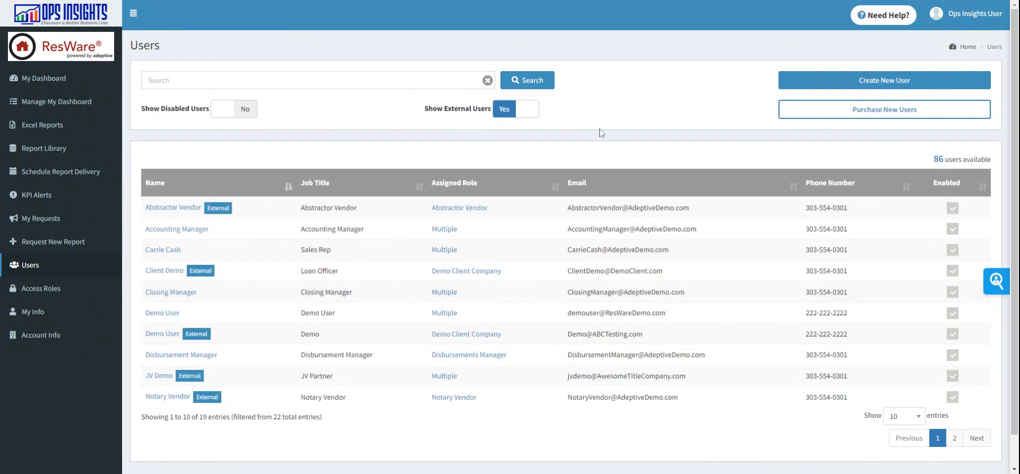
pyautogui.scroll(-1, 600, 132)
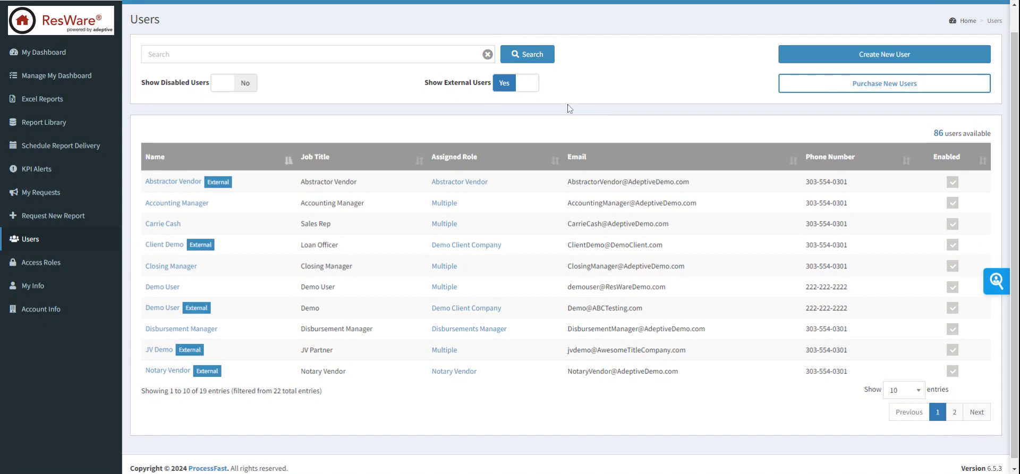
pyautogui.scroll(-1, 567, 104)
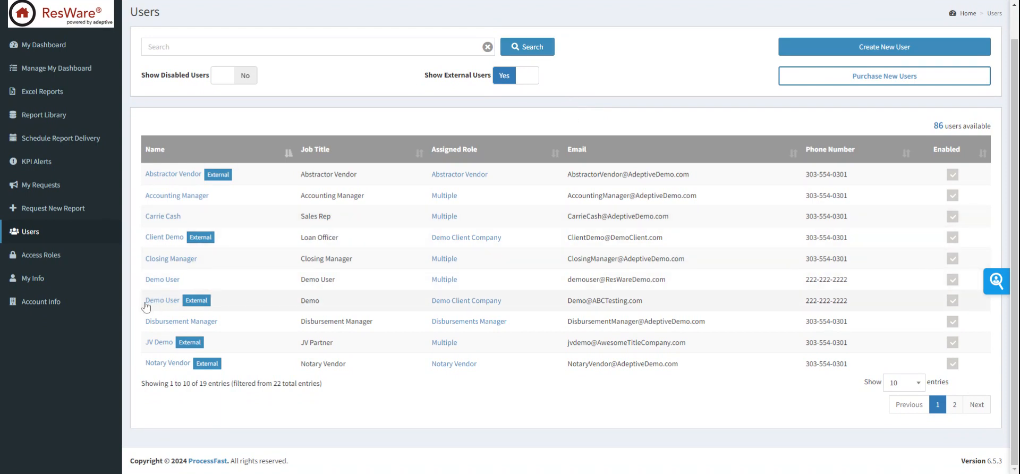
pyautogui.doubleClick(311, 307)
pyautogui.doubleClick(589, 305)
pyautogui.moveTo(590, 307); pyautogui.dragTo(656, 306)
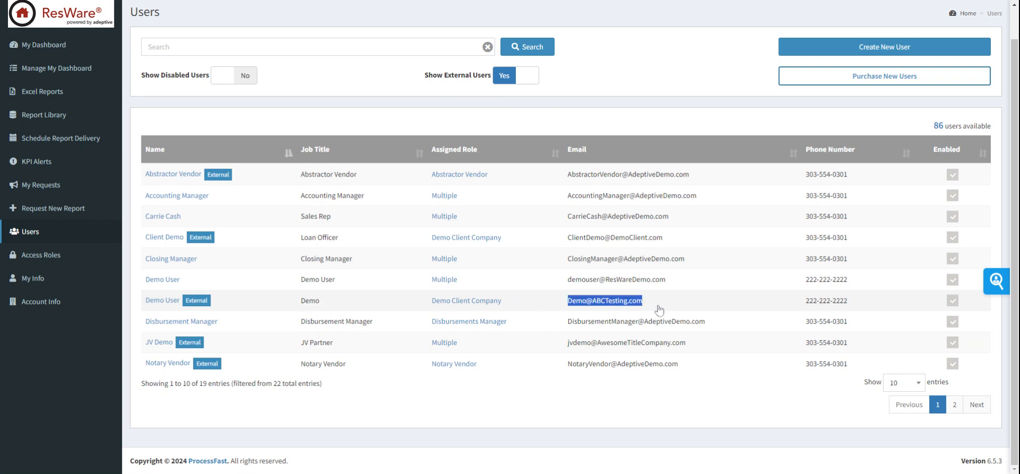
pyautogui.click(712, 302)
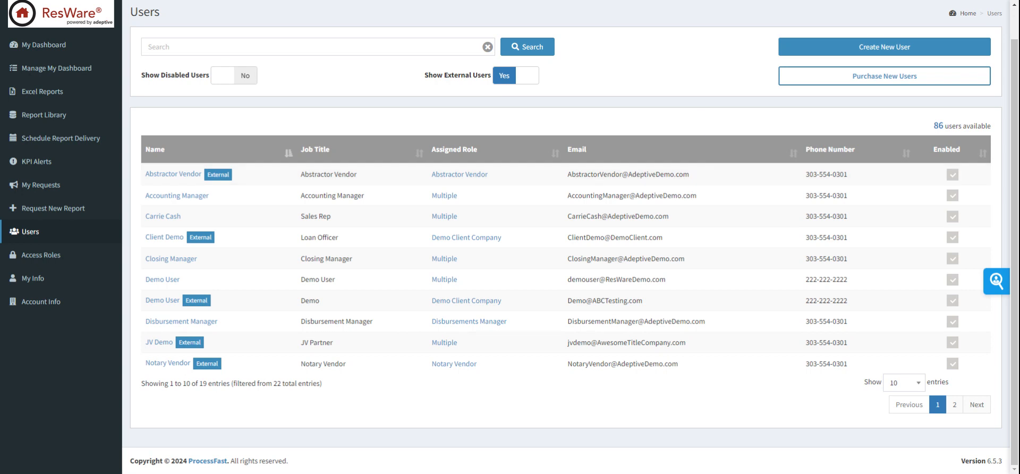
pyautogui.scroll(1, 530, 121)
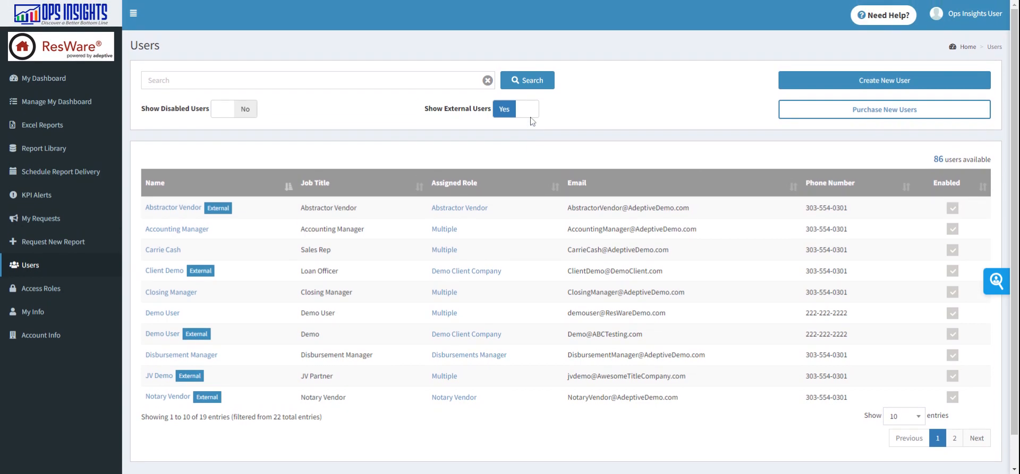